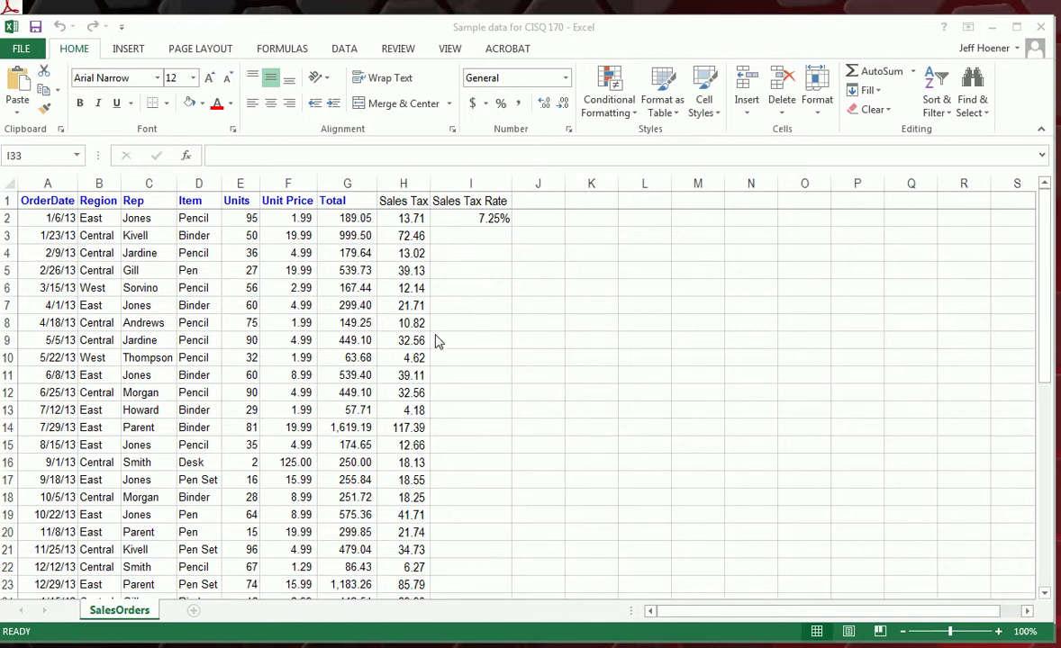
# Inspect the SalesOrders data, including the sales tax formula in H9 and the rep entries.
pyautogui.click(420, 345)
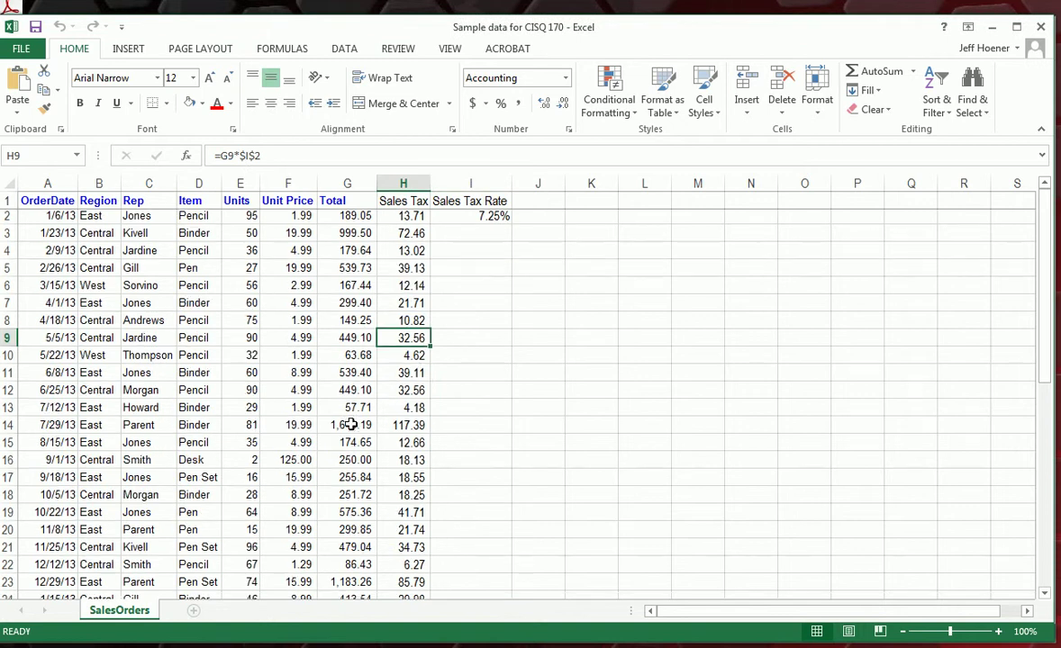
pyautogui.scroll(-5, 349, 426)
pyautogui.scroll(5, 350, 426)
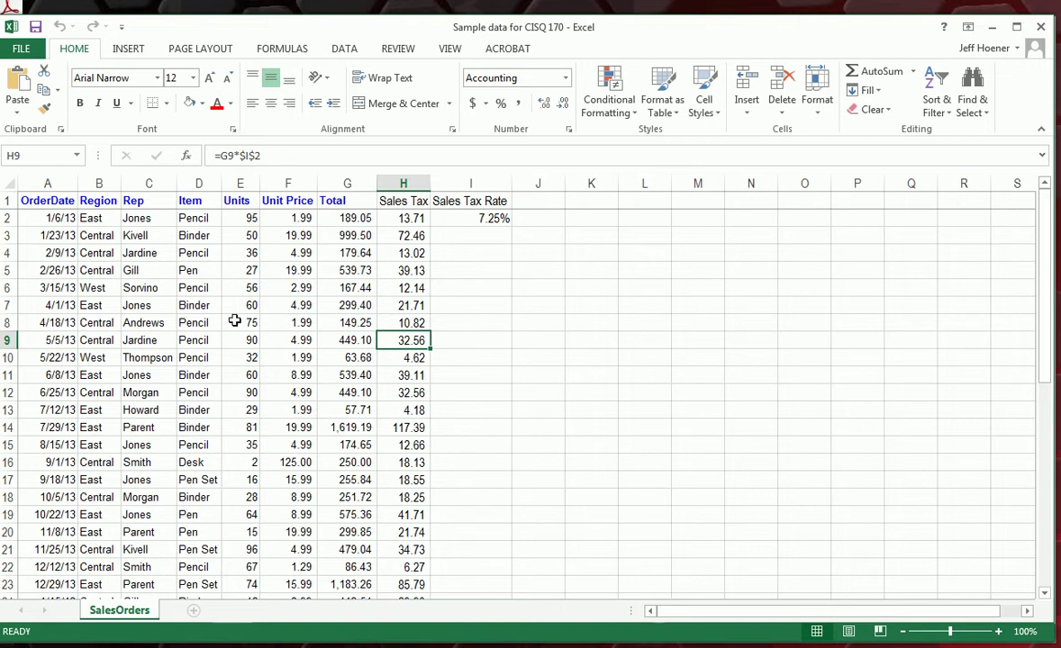
pyautogui.click(155, 216)
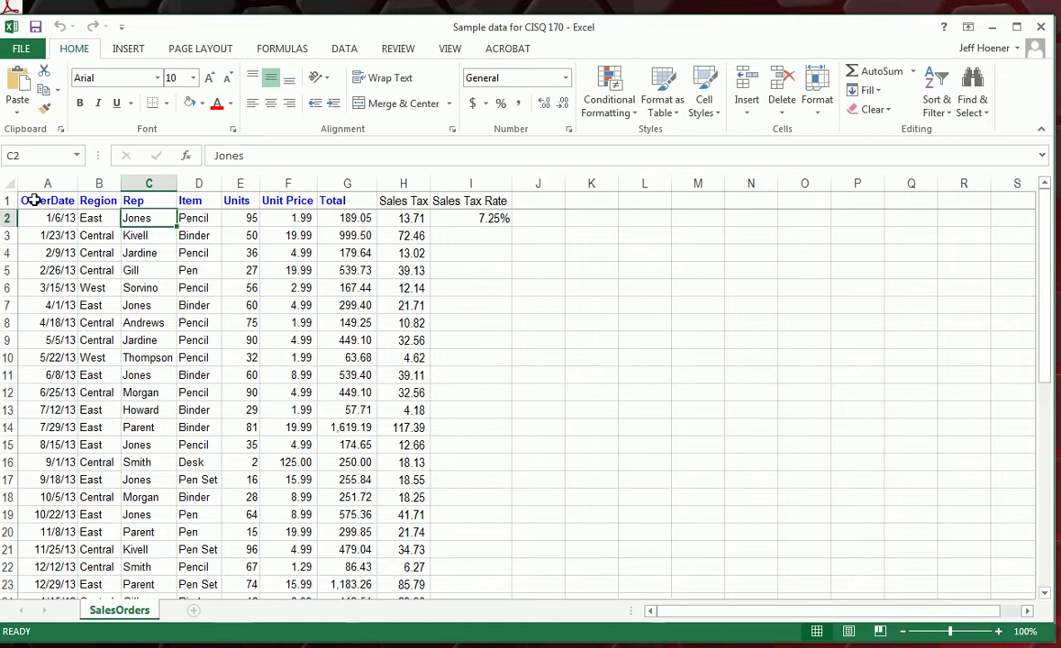
# Select the order data from A1 (OrderDate) through G44 (Total).
pyautogui.click(34, 200)
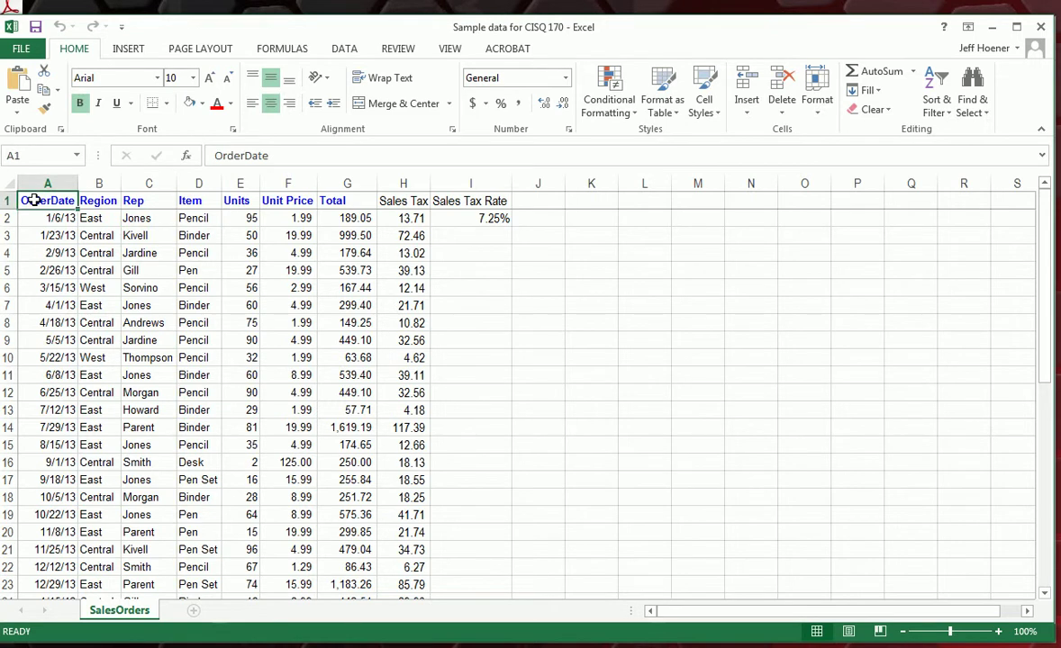
pyautogui.moveTo(34, 200); pyautogui.dragTo(362, 487)
pyautogui.moveTo(362, 486); pyautogui.dragTo(362, 486)
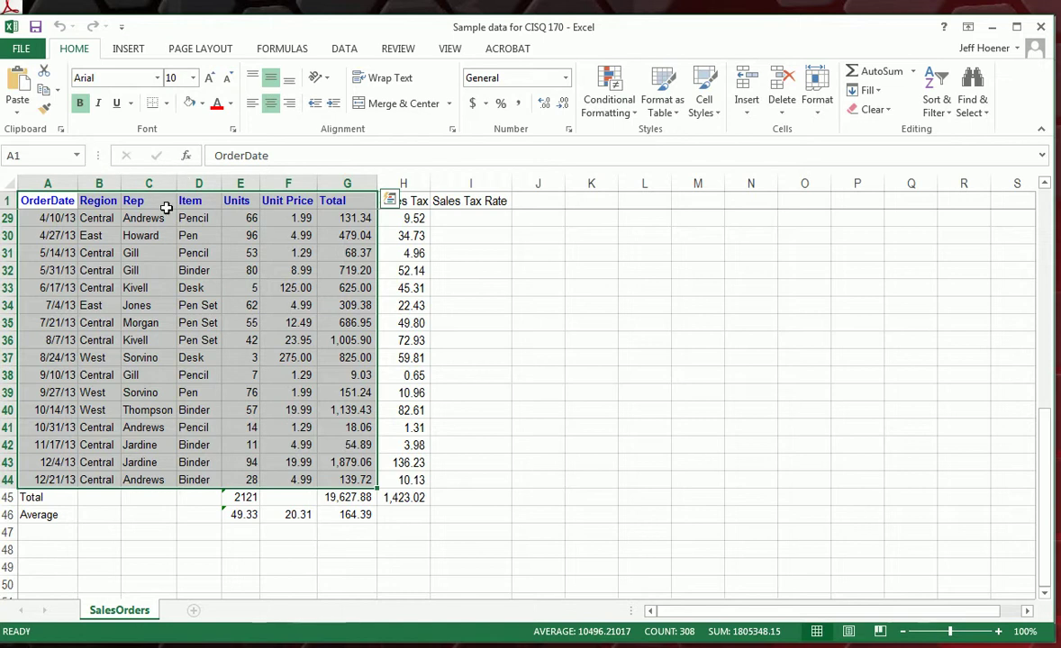
# Create a PivotTable from SalesOrders!$A$1:$G$44 on a new worksheet.
pyautogui.click(136, 52)
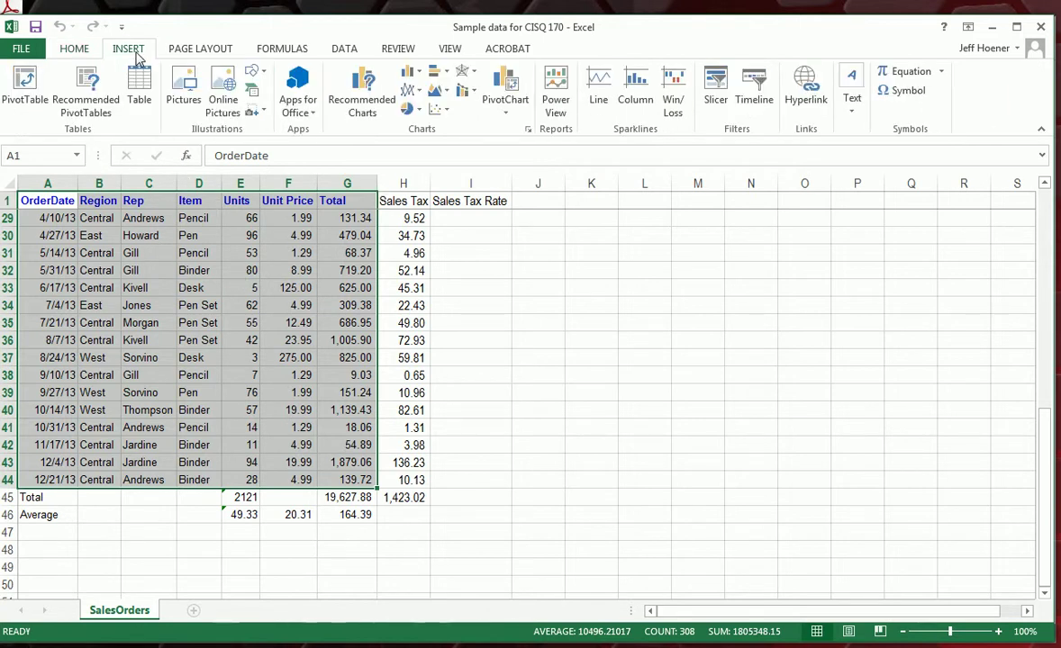
pyautogui.click(27, 83)
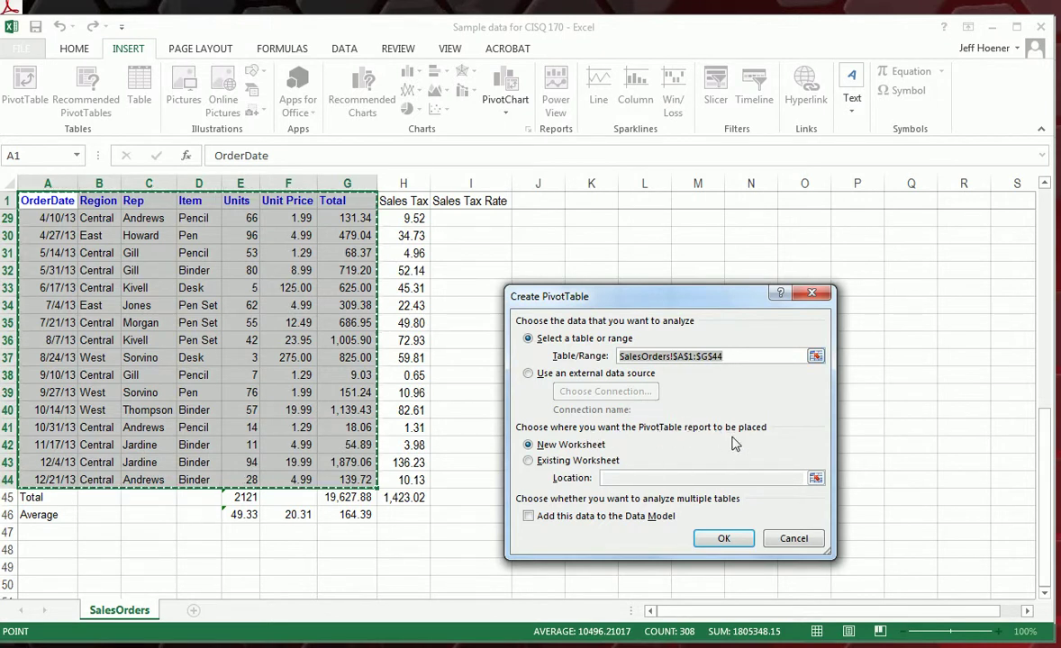
pyautogui.click(529, 461)
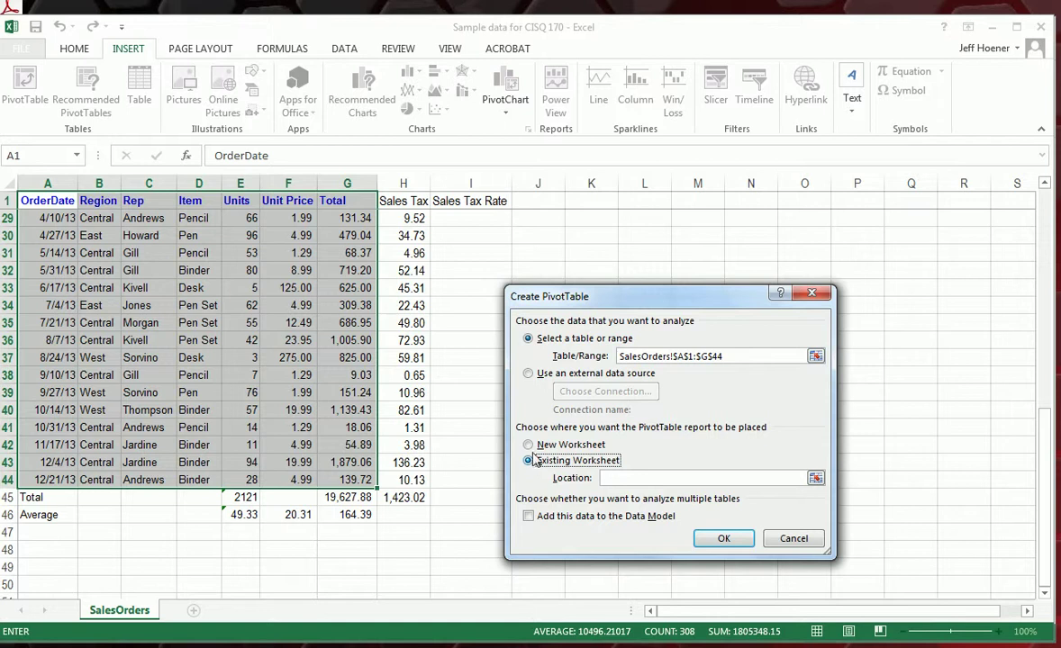
pyautogui.click(529, 446)
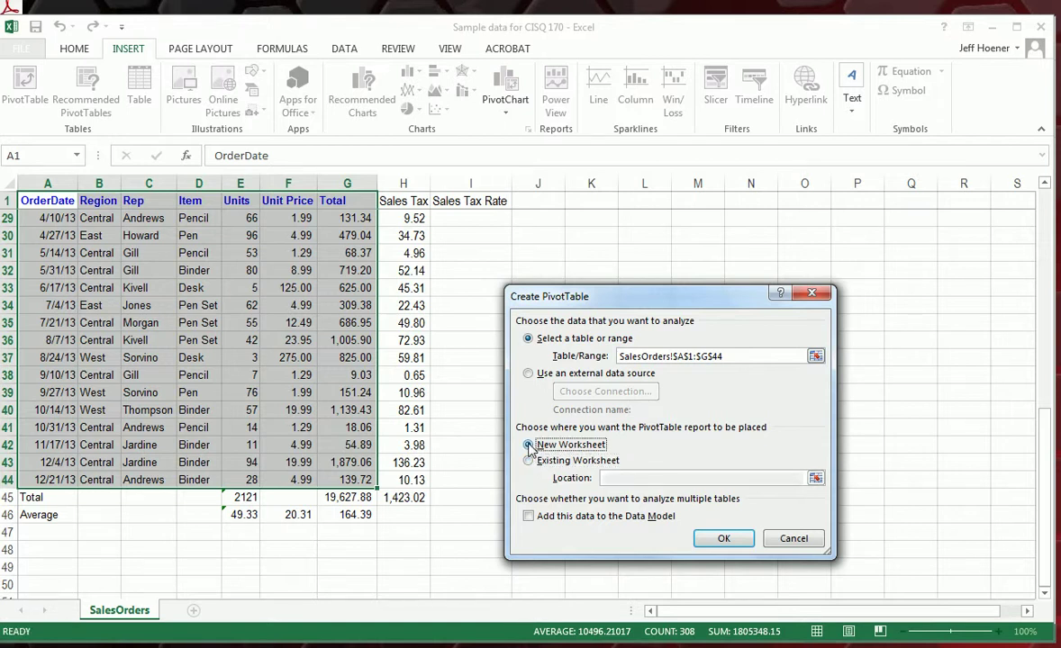
pyautogui.click(720, 540)
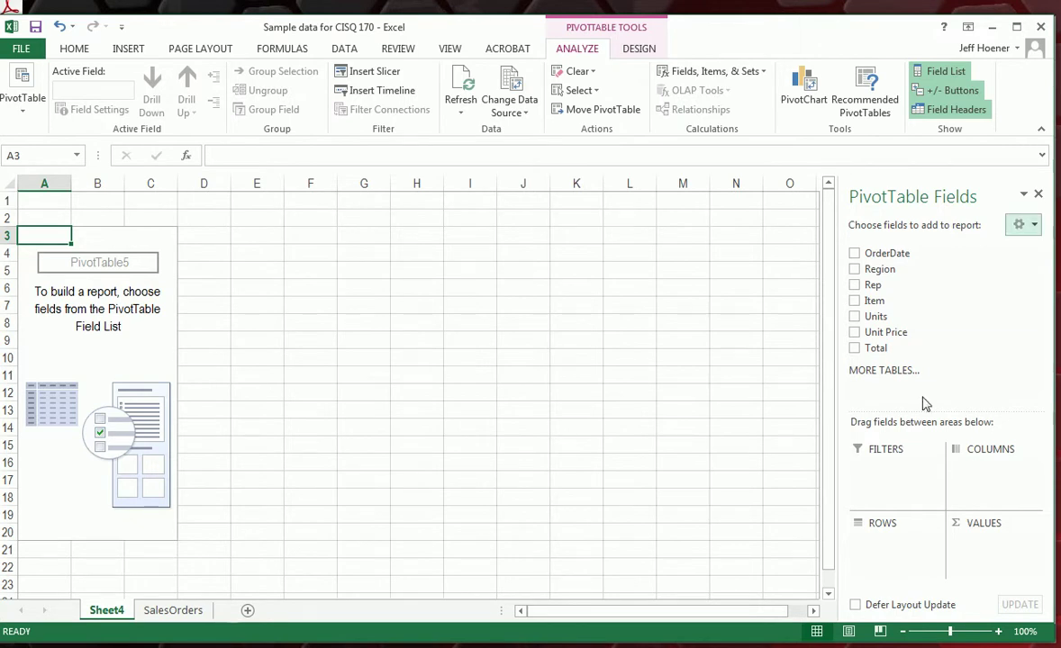
# Place the Item field in the PivotTable's Columns area.
pyautogui.moveTo(875, 306); pyautogui.dragTo(979, 476)
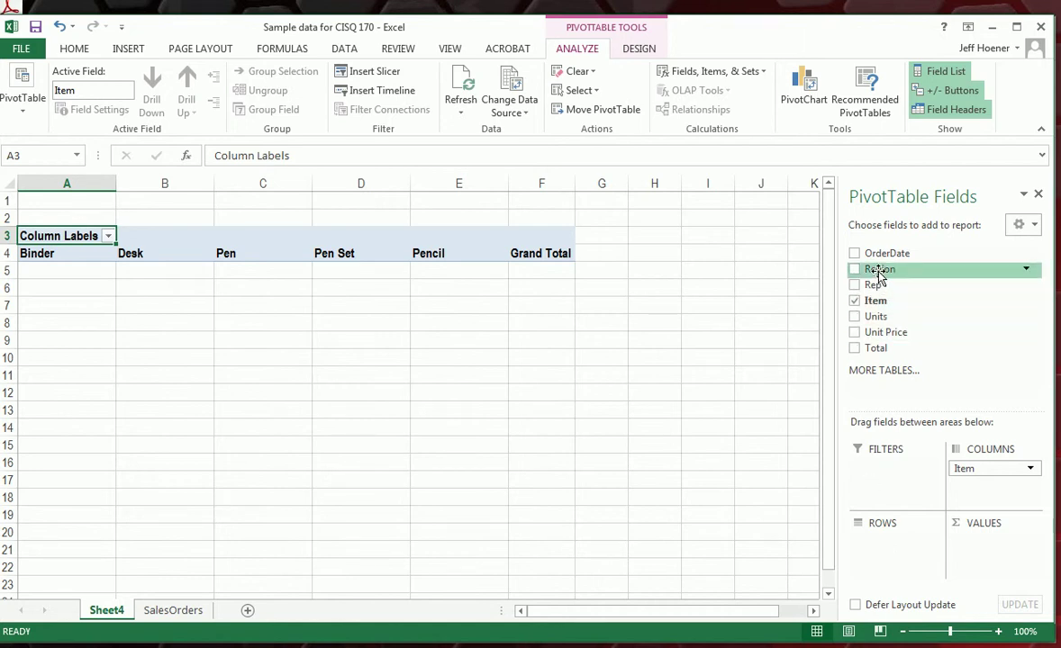
# Add Region to the Rows area and Total to the Values area as Sum of Total.
pyautogui.moveTo(878, 276); pyautogui.dragTo(879, 546)
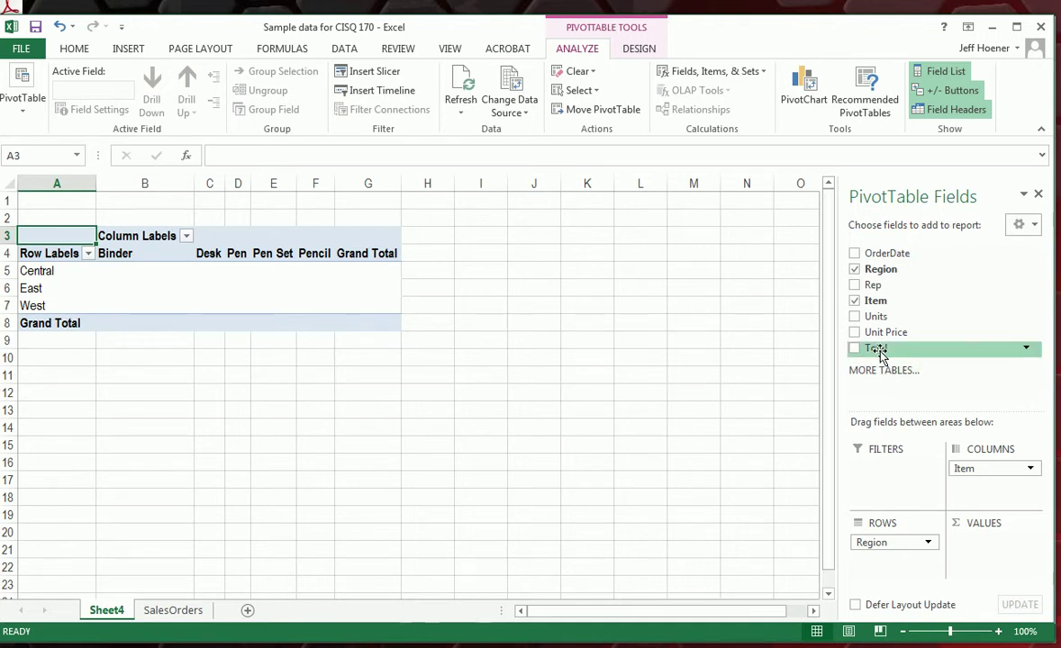
pyautogui.moveTo(880, 352); pyautogui.dragTo(983, 551)
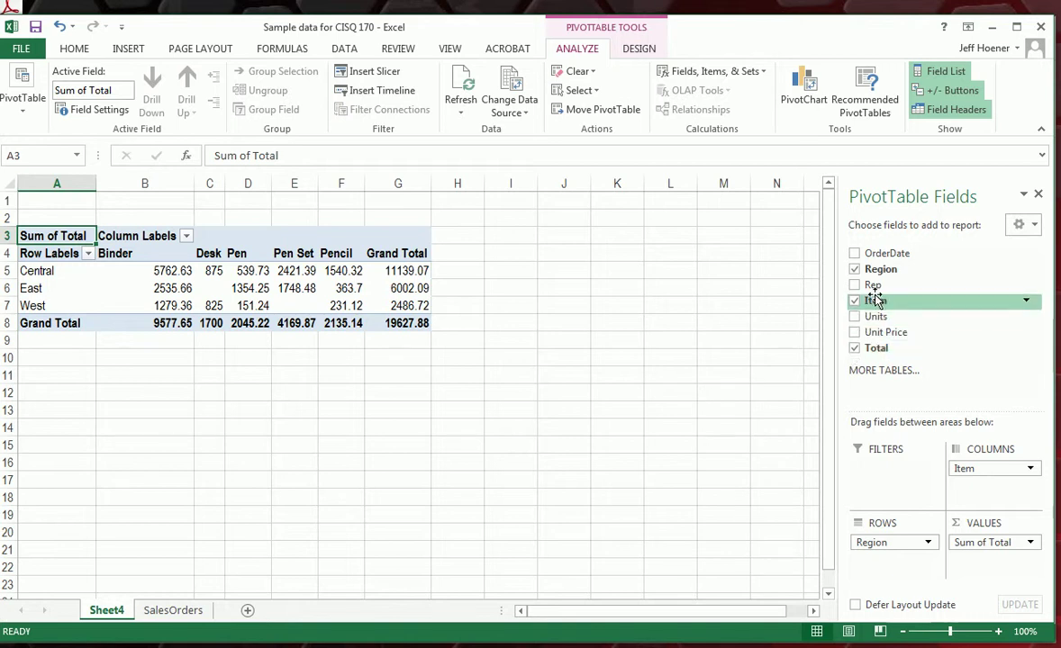
# Nest the Rep field beneath Region in the PivotTable rows.
pyautogui.moveTo(874, 290); pyautogui.dragTo(891, 569)
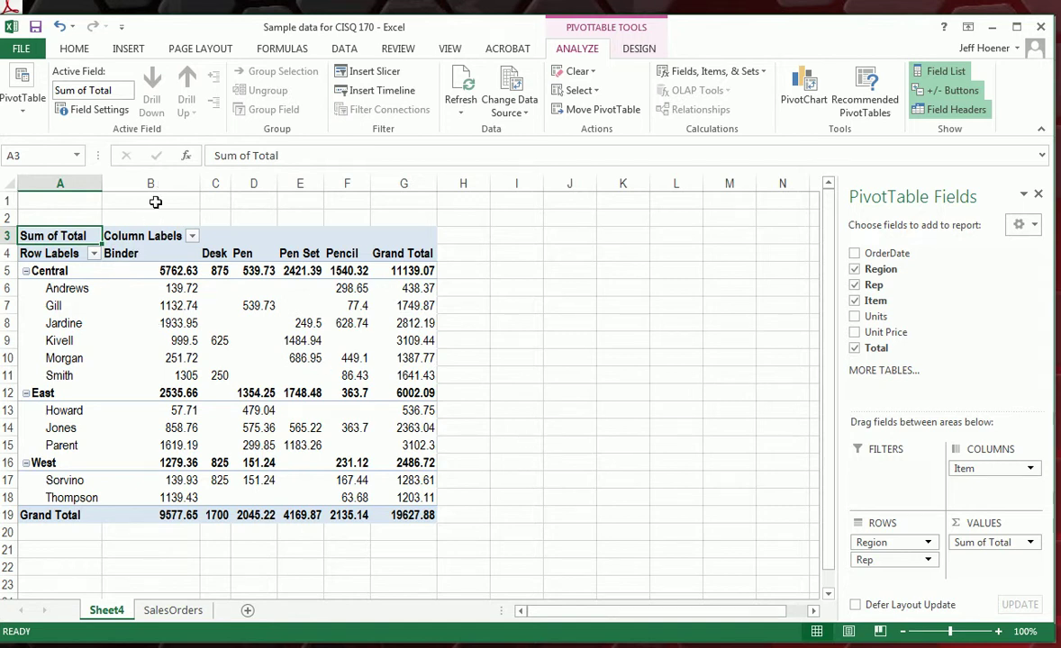
pyautogui.click(144, 253)
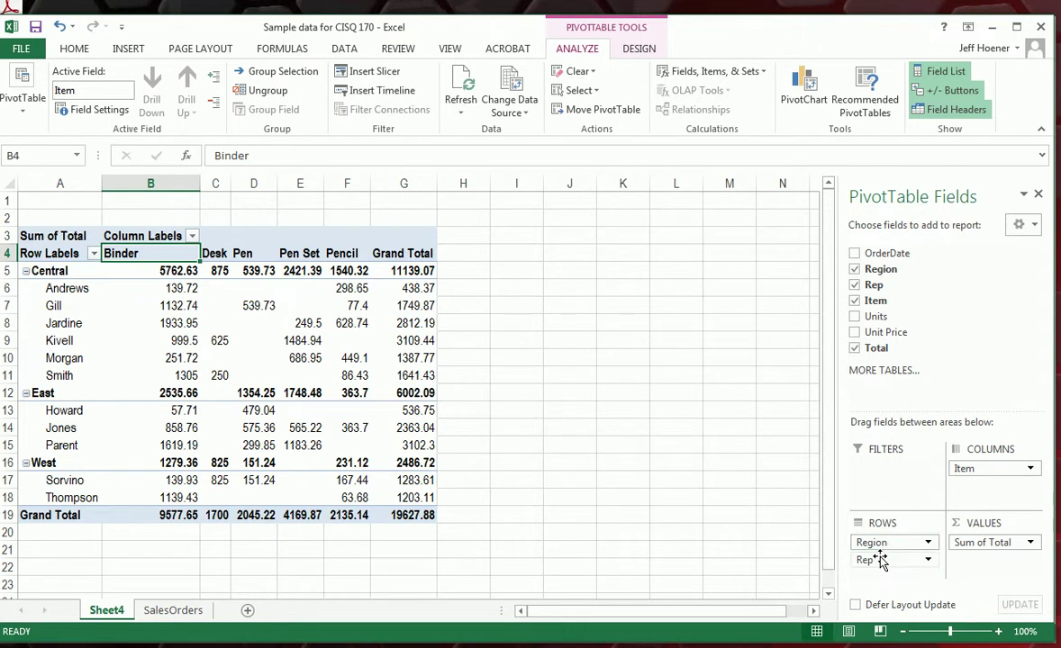
pyautogui.moveTo(871, 559); pyautogui.dragTo(886, 540)
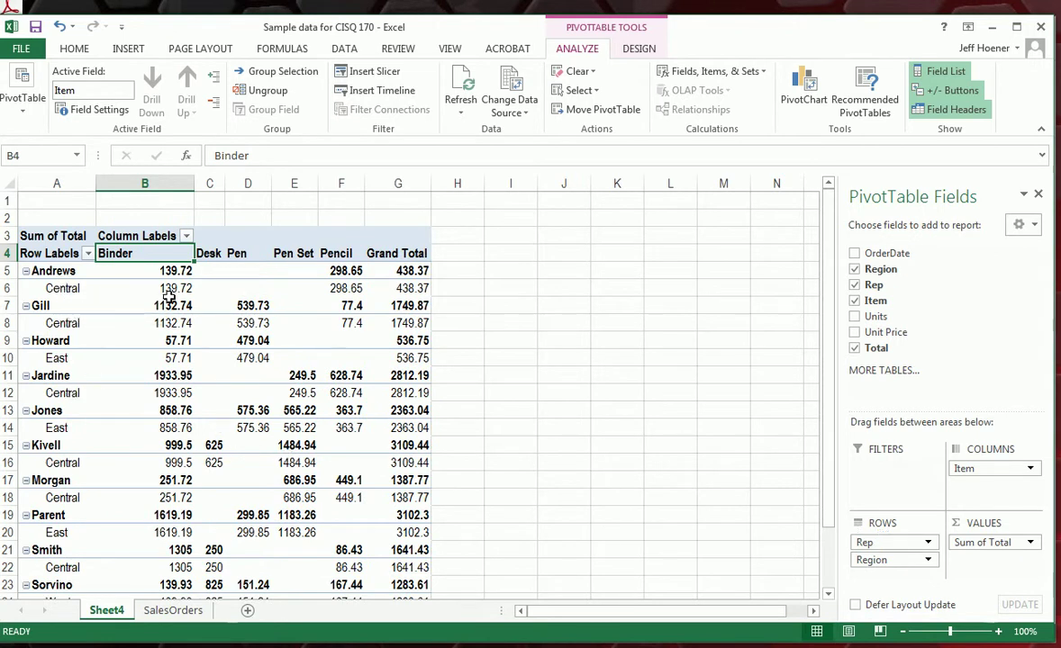
pyautogui.scroll(-3, 268, 491)
pyautogui.scroll(-1, 269, 491)
pyautogui.scroll(3, 268, 491)
pyautogui.scroll(-1, 269, 490)
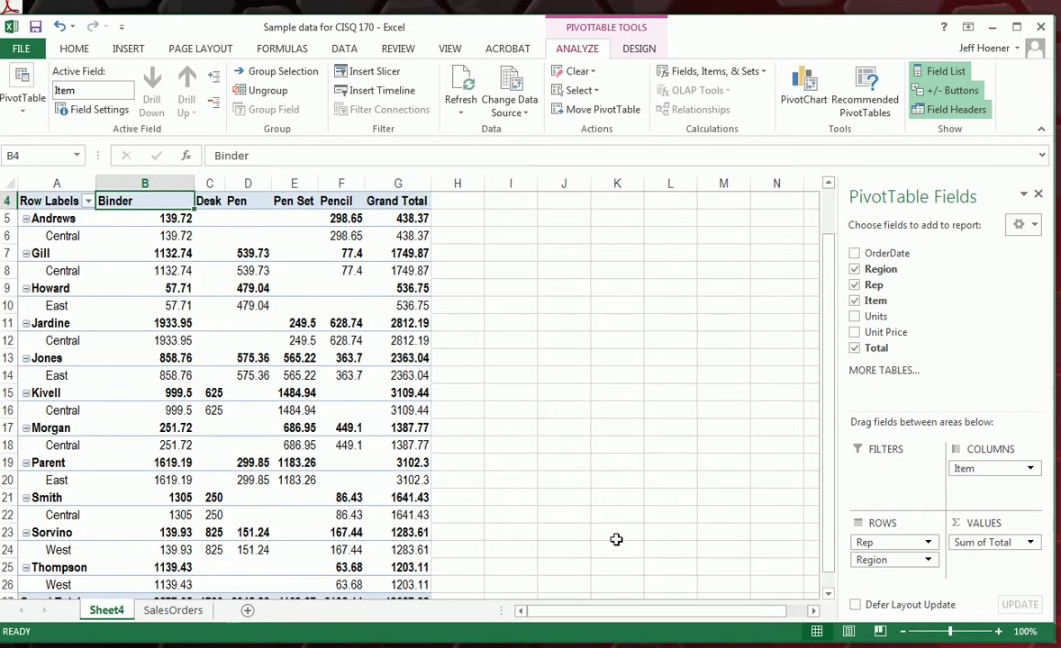
pyautogui.moveTo(871, 560); pyautogui.dragTo(868, 537)
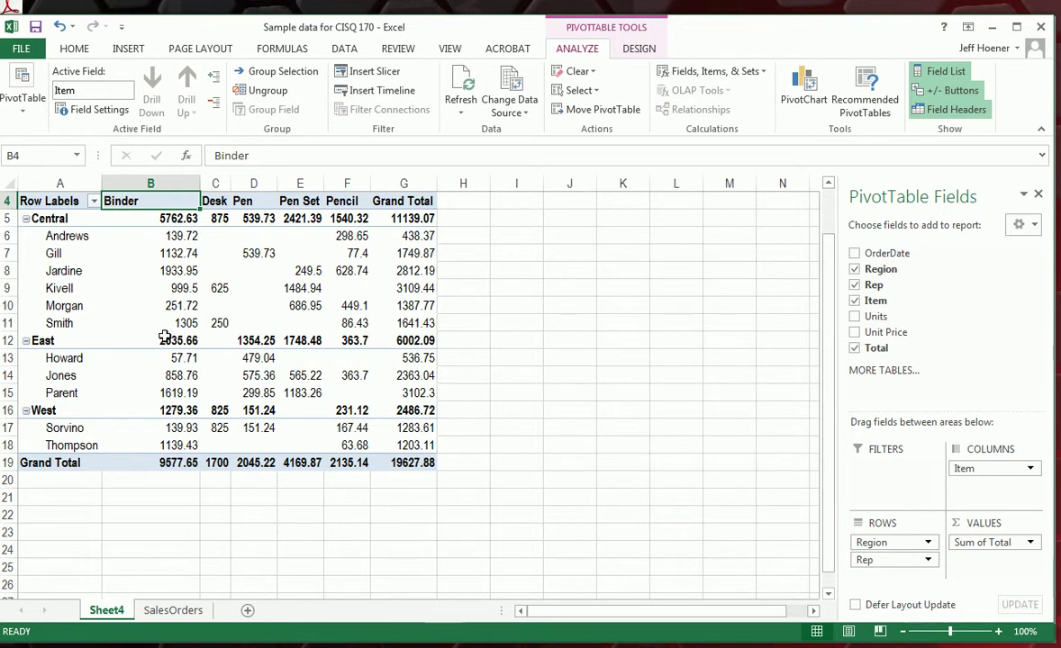
# Format the PivotTable values B5:G19 as Currency with 2 decimals and a $ symbol.
pyautogui.click(168, 220)
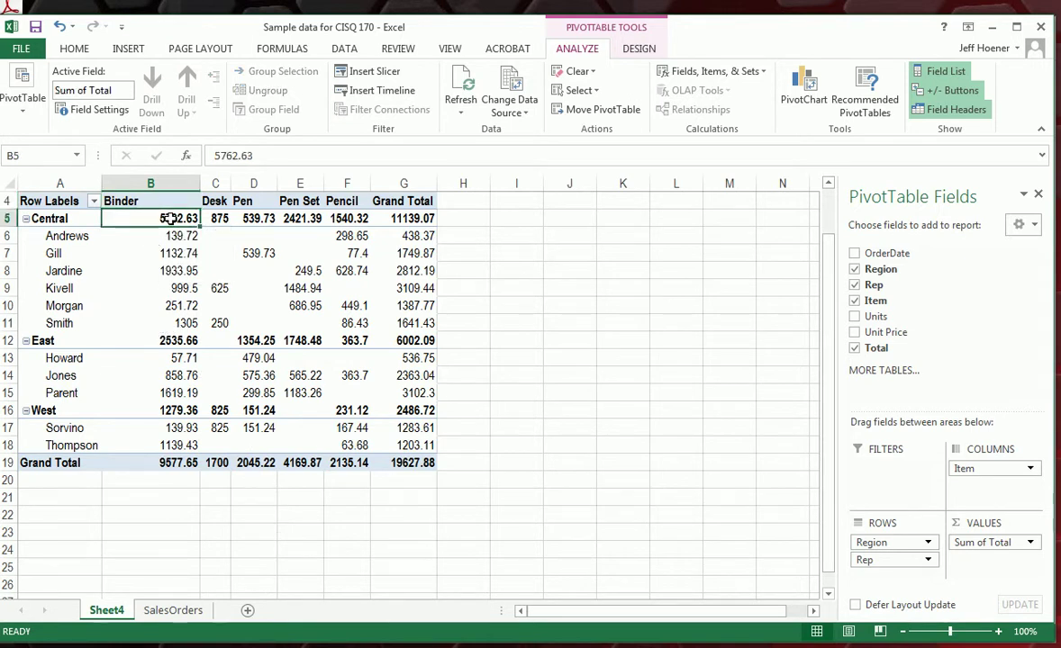
pyautogui.moveTo(168, 219)
pyautogui.moveTo(169, 220); pyautogui.dragTo(397, 467)
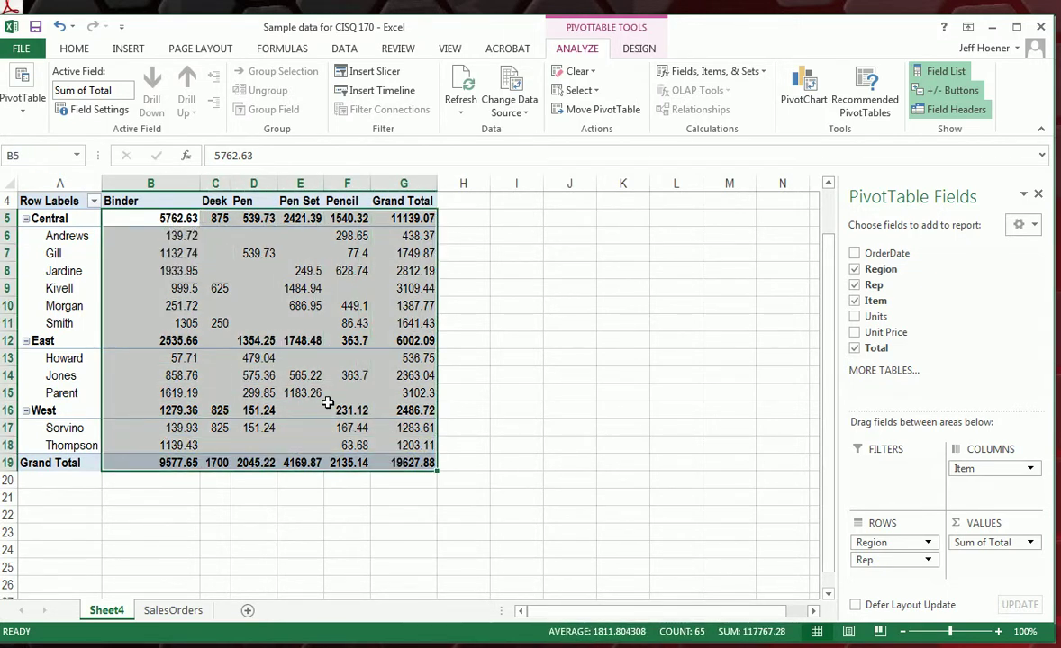
pyautogui.moveTo(296, 385)
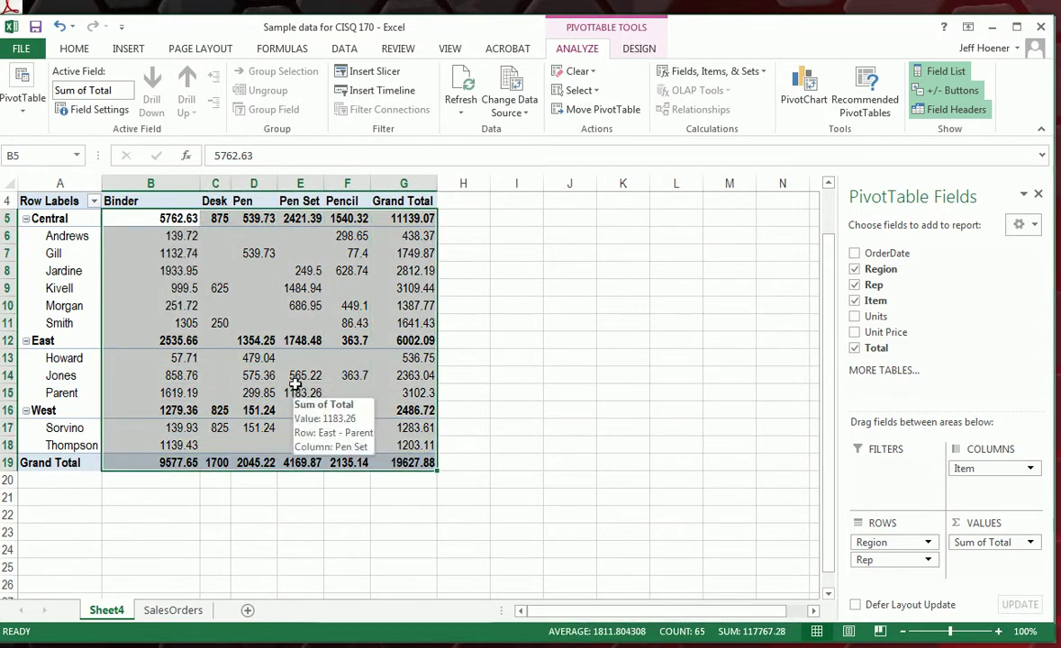
pyautogui.rightClick(281, 325)
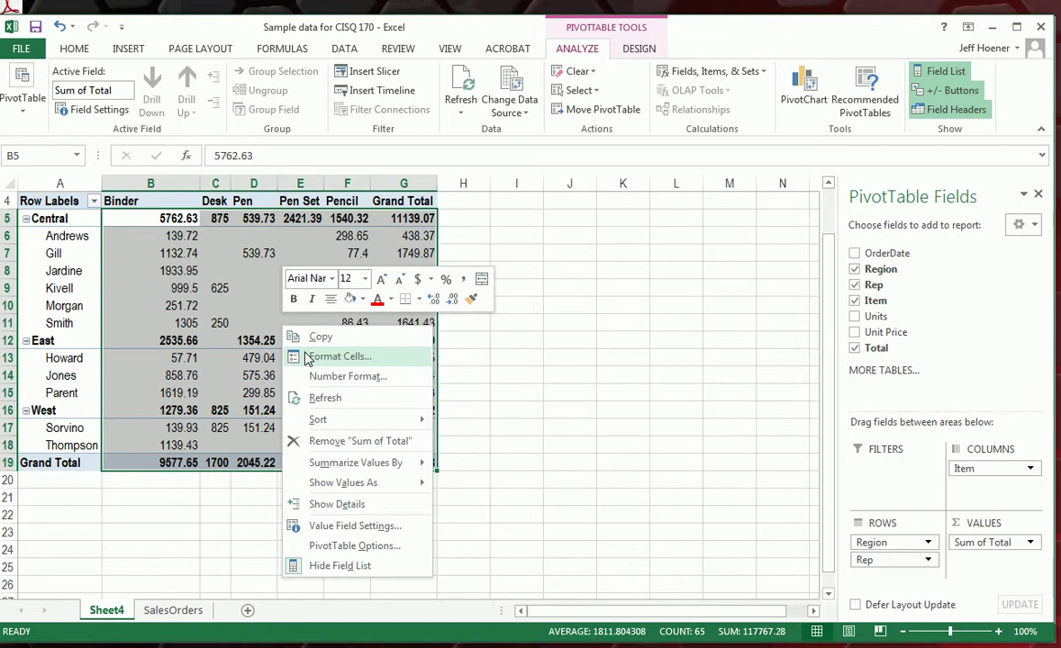
pyautogui.click(308, 358)
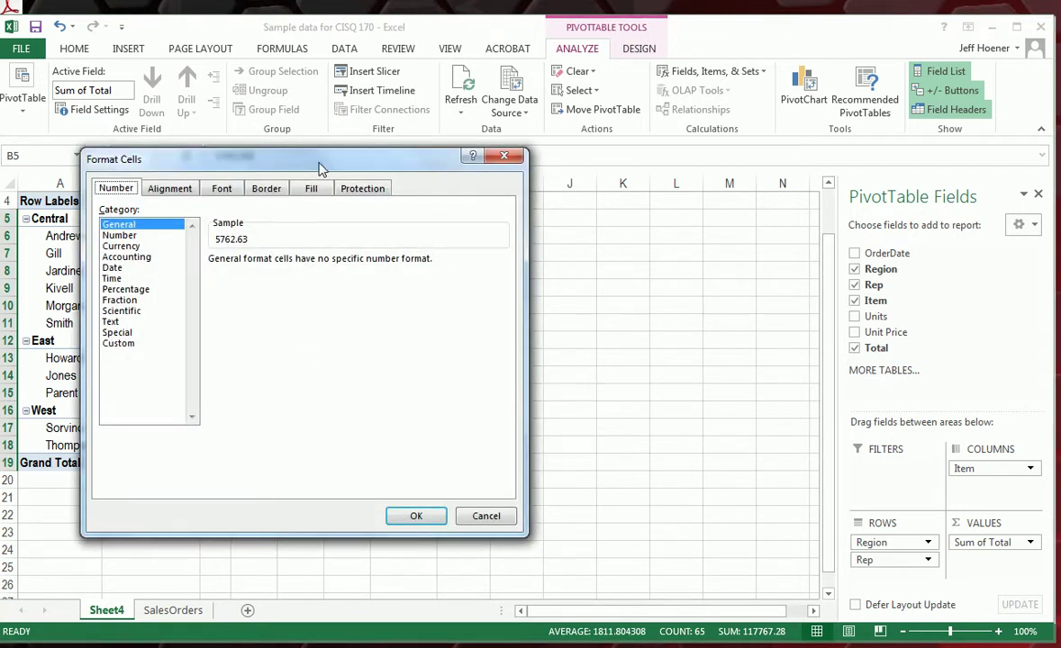
pyautogui.moveTo(320, 159); pyautogui.dragTo(724, 219)
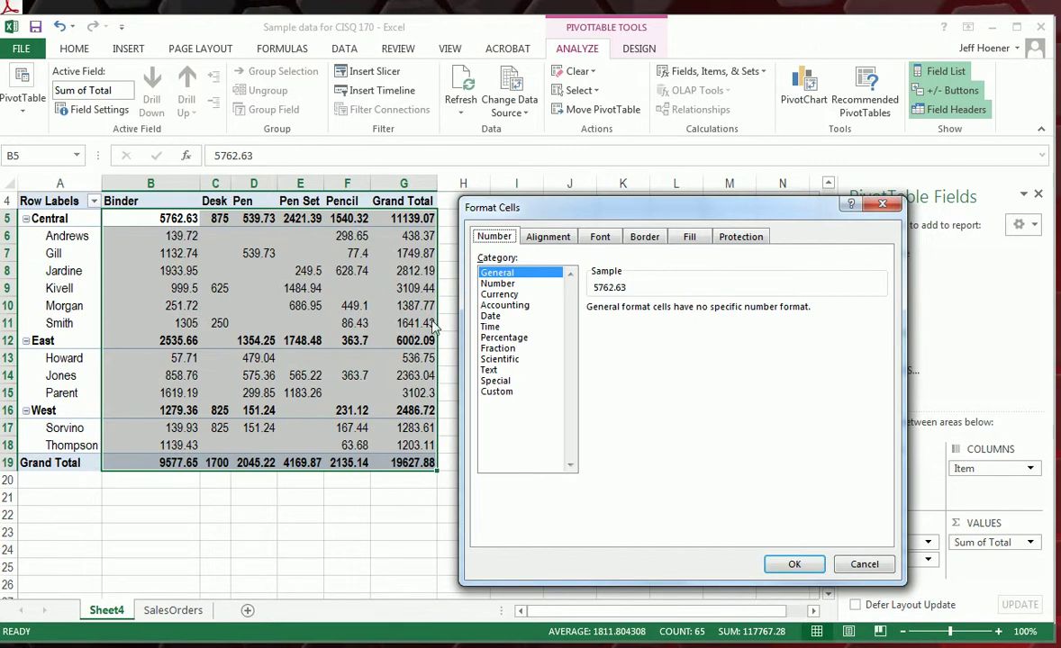
pyautogui.click(501, 296)
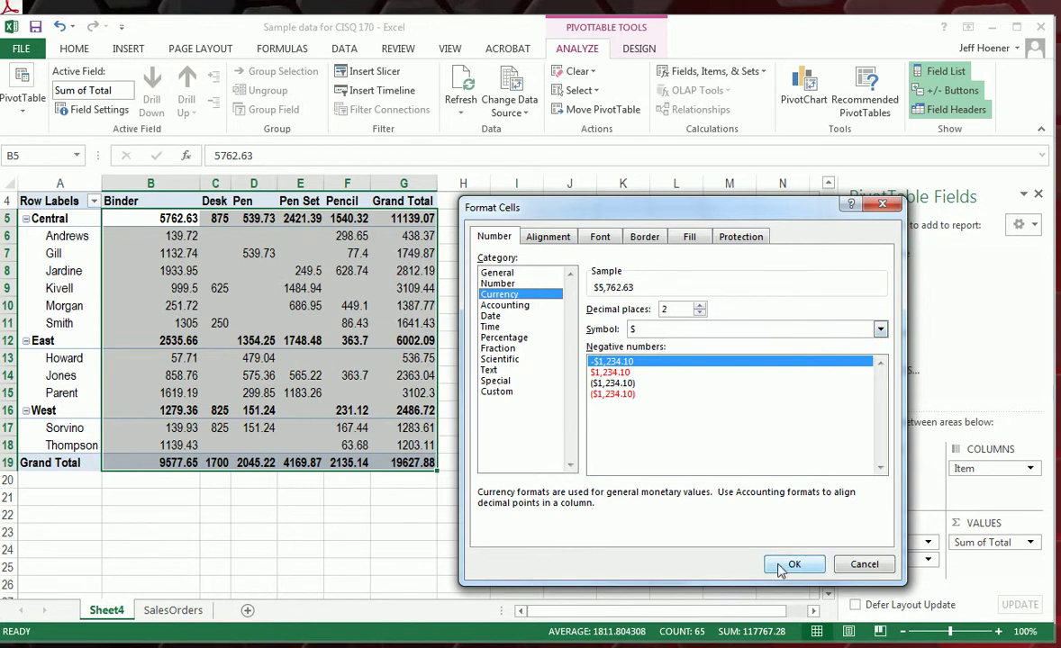
pyautogui.click(783, 566)
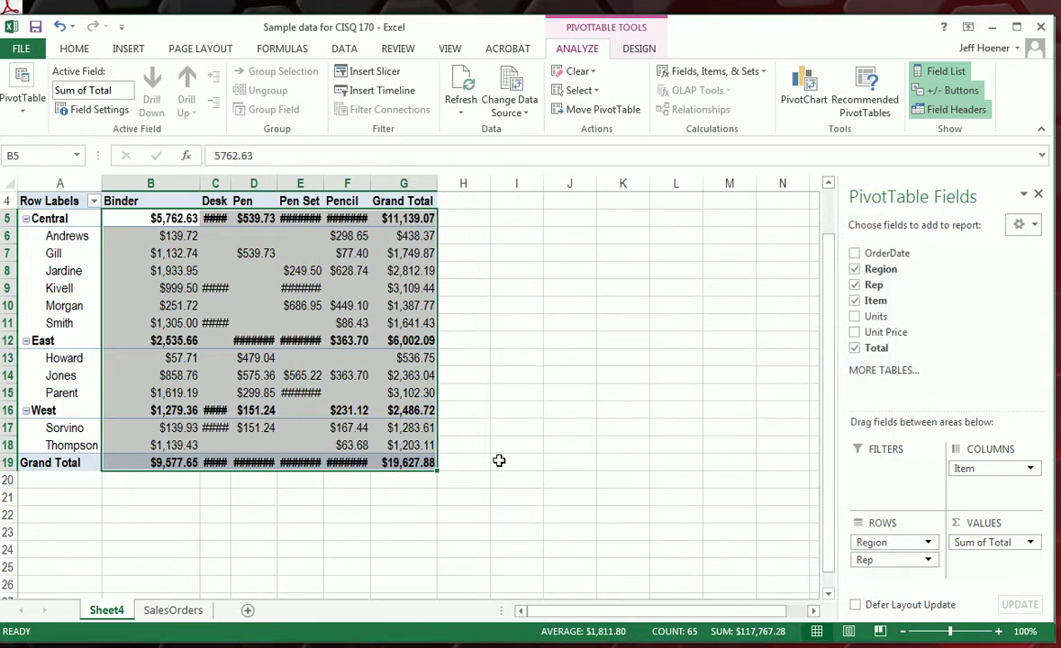
# AutoFit the Desk, Pen and Pen Set columns and widen the Pencil column.
pyautogui.moveTo(211, 277)
pyautogui.doubleClick(229, 183)
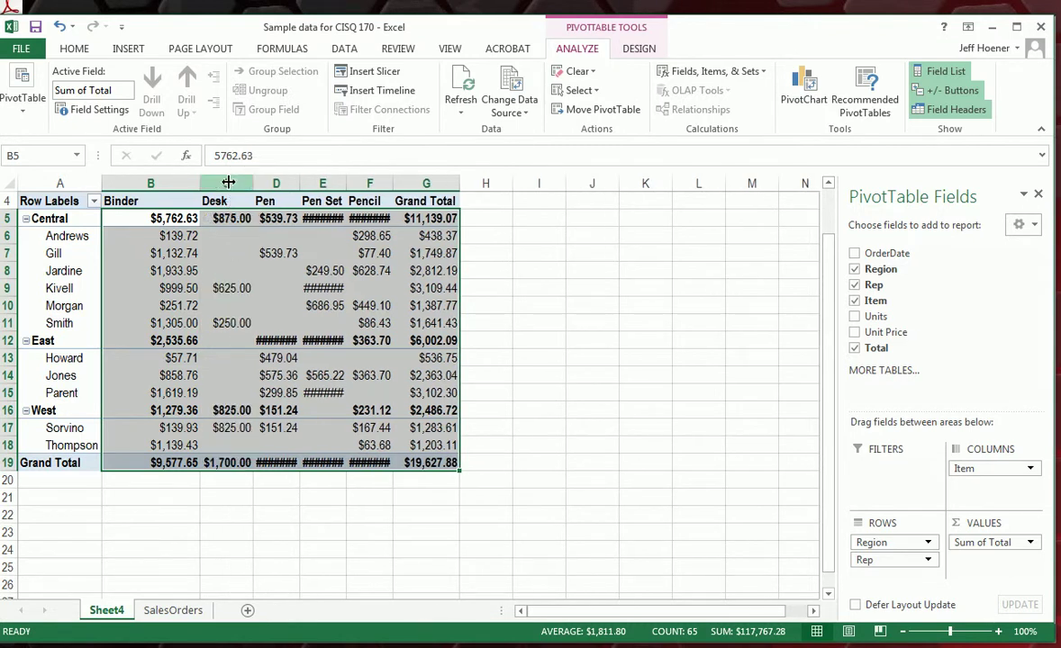
pyautogui.doubleClick(300, 182)
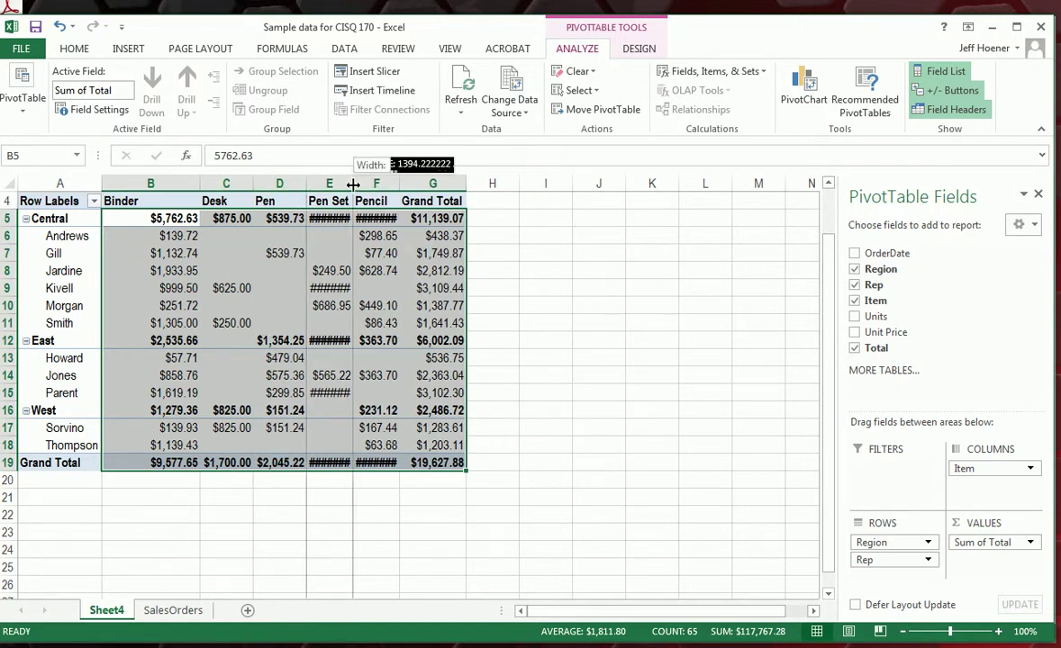
pyautogui.doubleClick(353, 183)
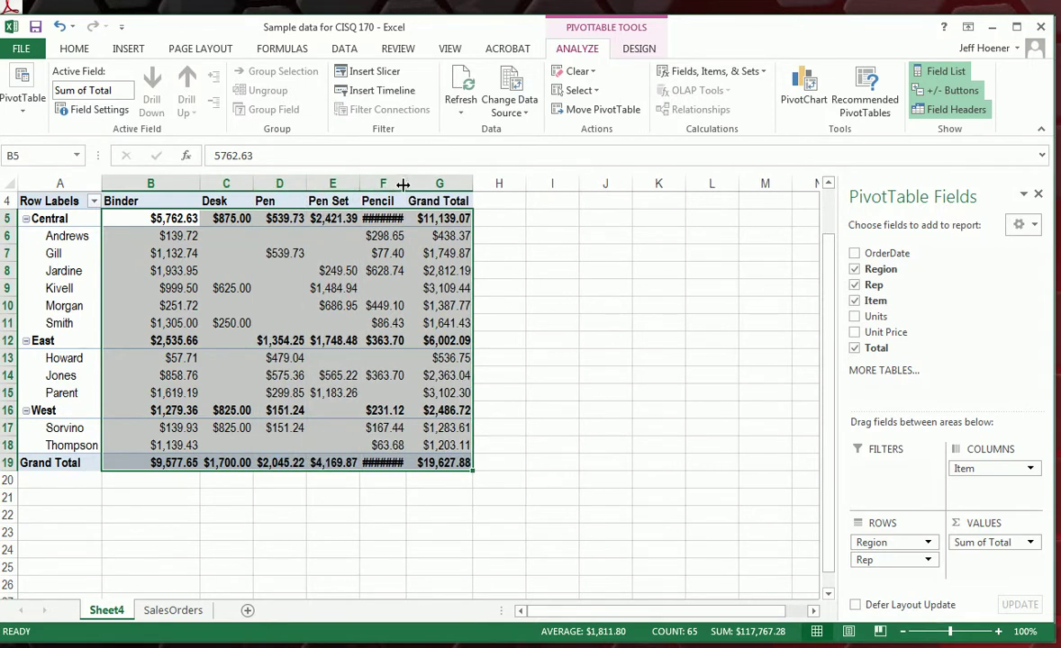
pyautogui.moveTo(403, 184); pyautogui.dragTo(410, 184)
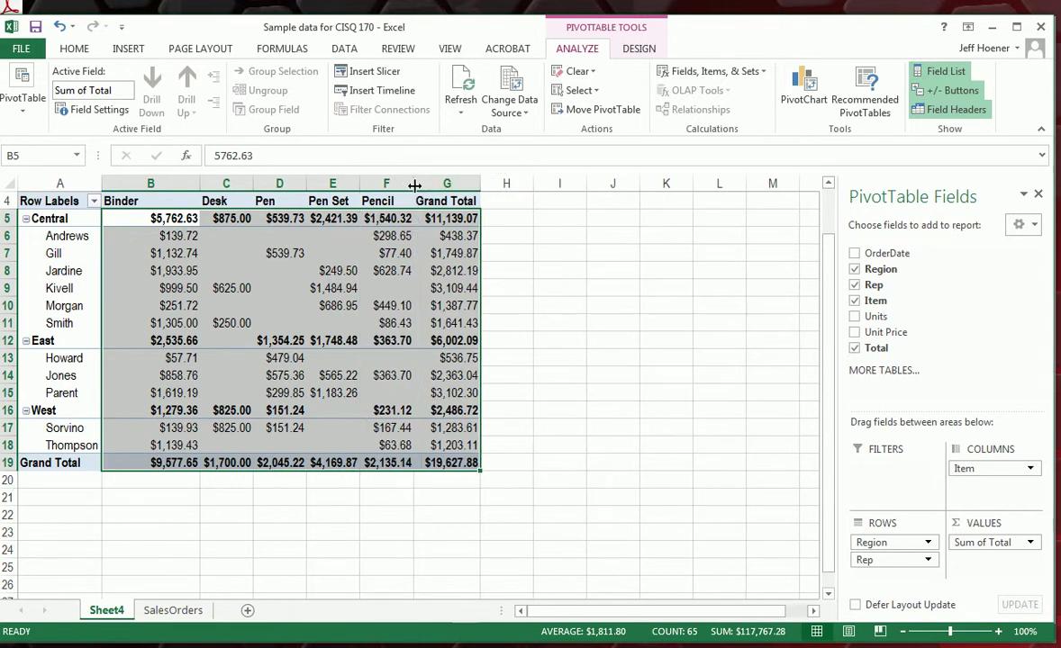
# Check column F's width without changing it, then deselect the PivotTable by selecting D22.
pyautogui.rightClick(382, 182)
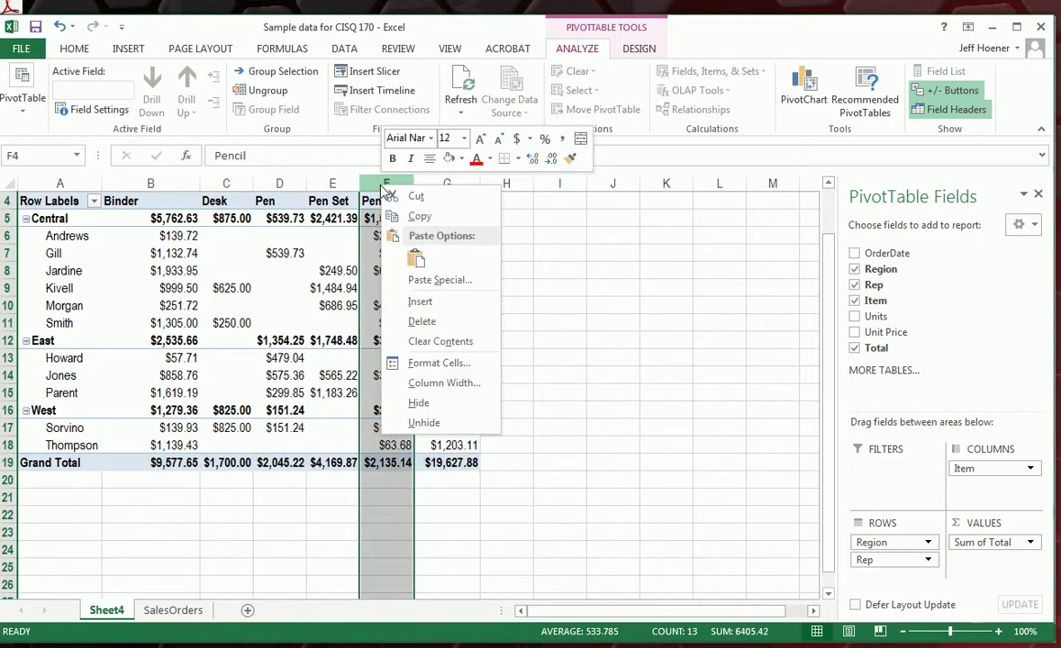
pyautogui.click(443, 383)
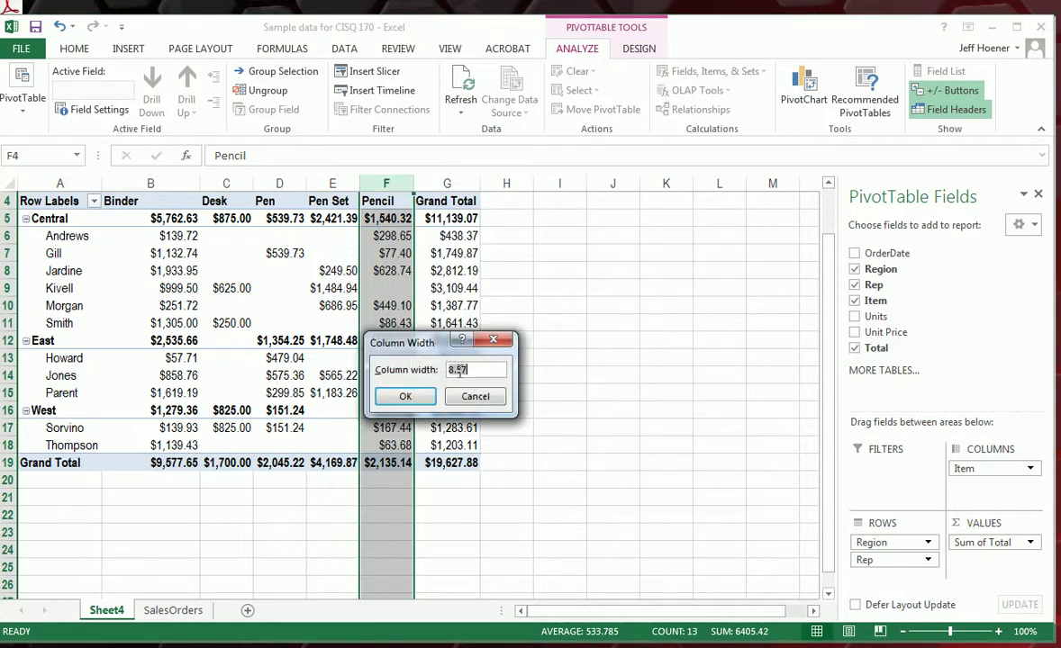
pyautogui.click(476, 397)
pyautogui.click(288, 512)
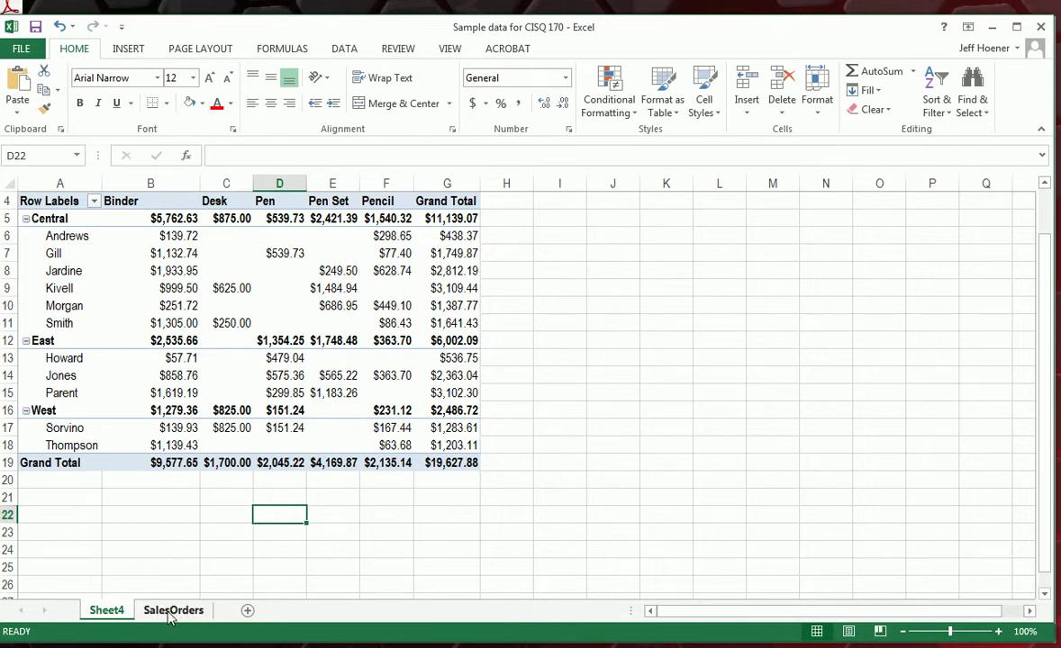
# Rename the Sheet4 tab to 'Pivot Table'.
pyautogui.rightClick(109, 613)
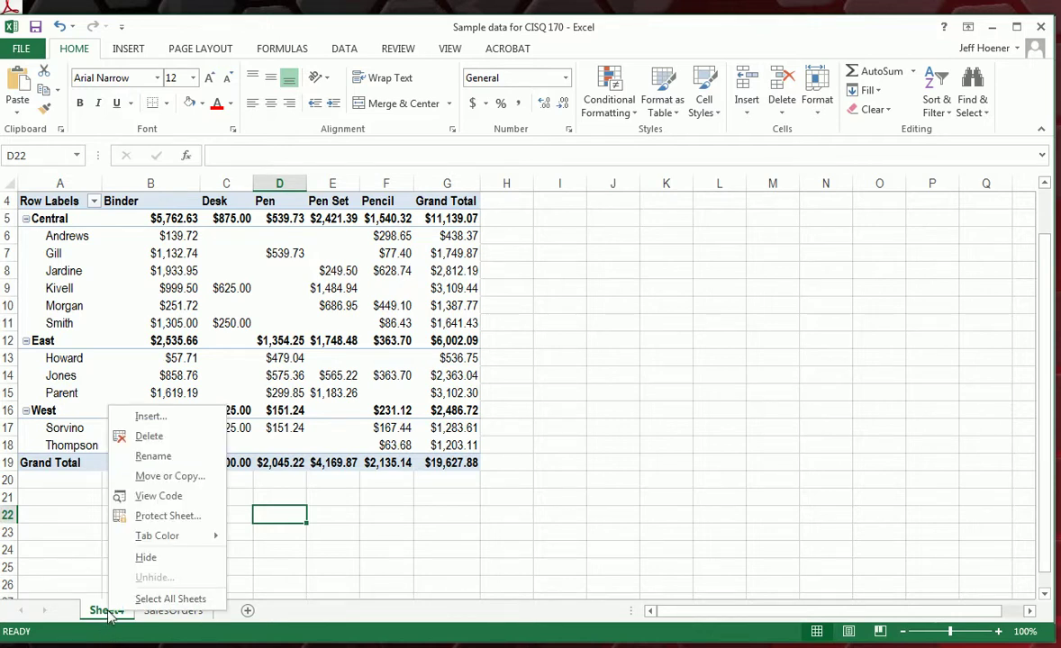
pyautogui.click(159, 462)
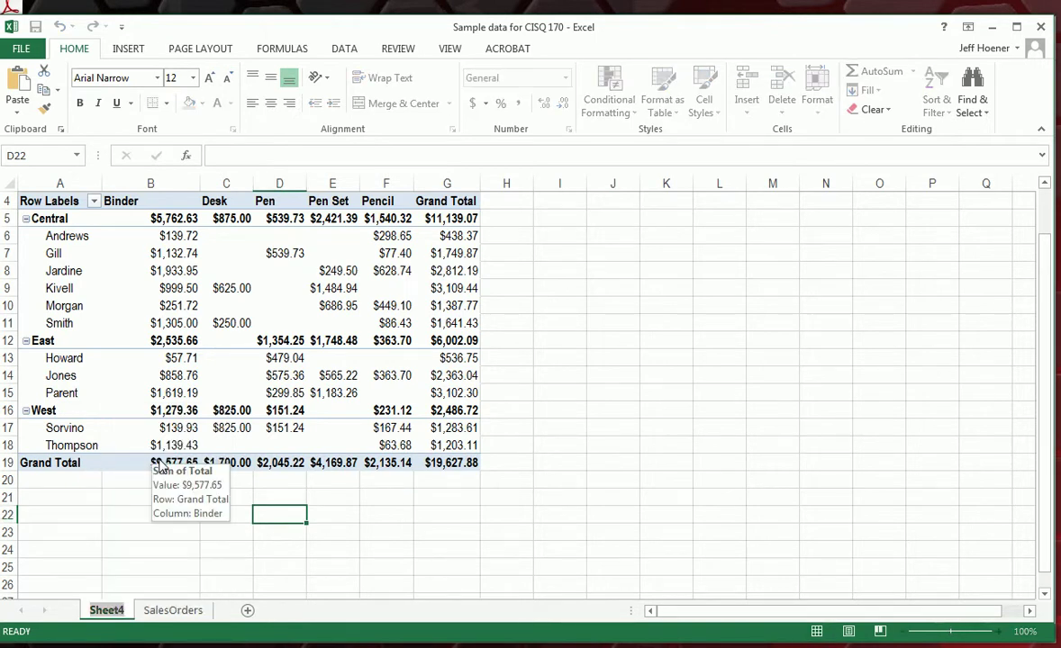
pyautogui.write('Pivot')
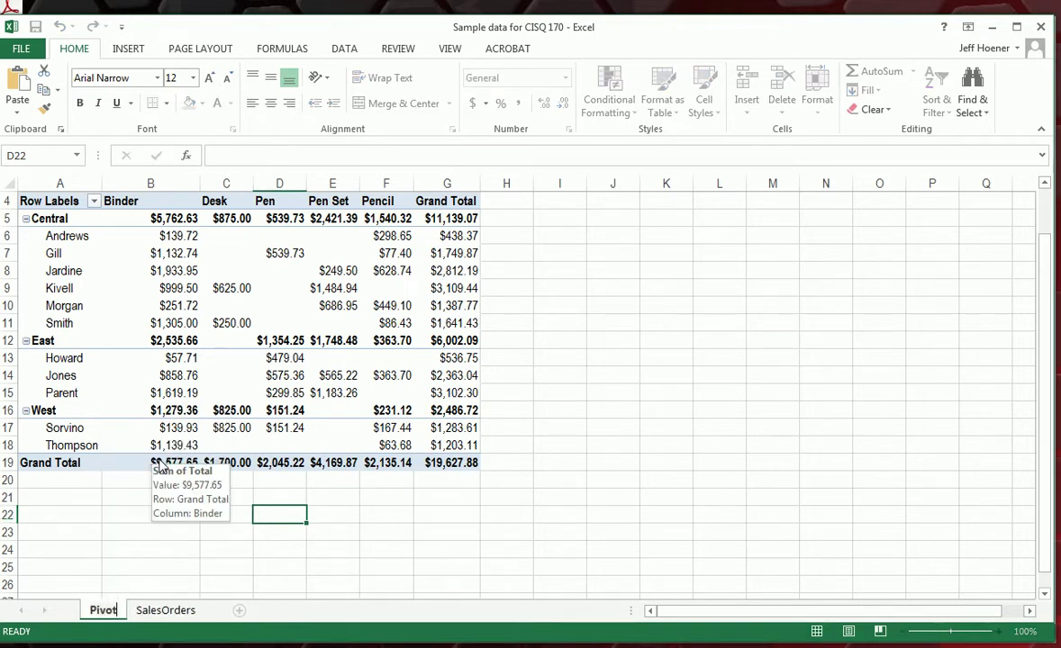
pyautogui.write(' Table')
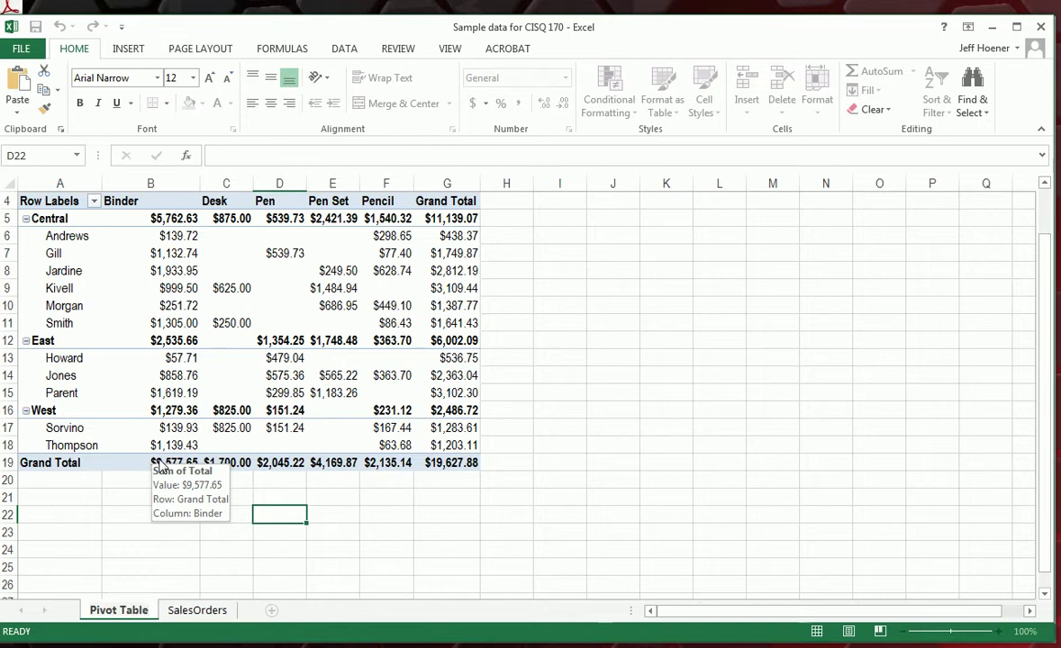
pyautogui.press('Return')
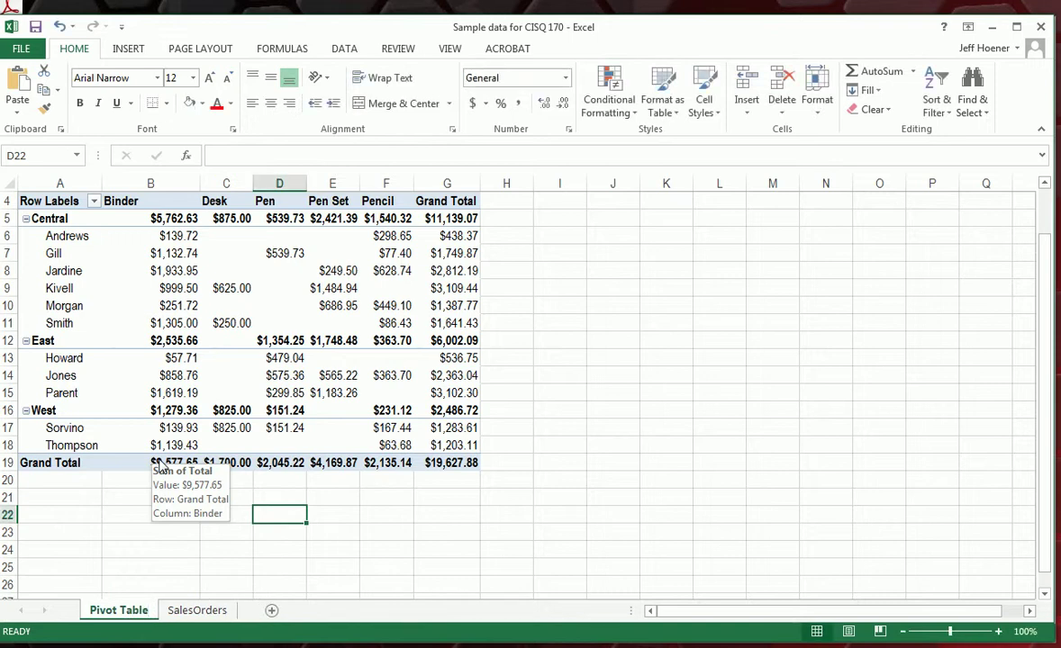
# Move the Pivot Table sheet after SalesOrders and return to the SalesOrders data.
pyautogui.click(169, 611)
pyautogui.click(141, 504)
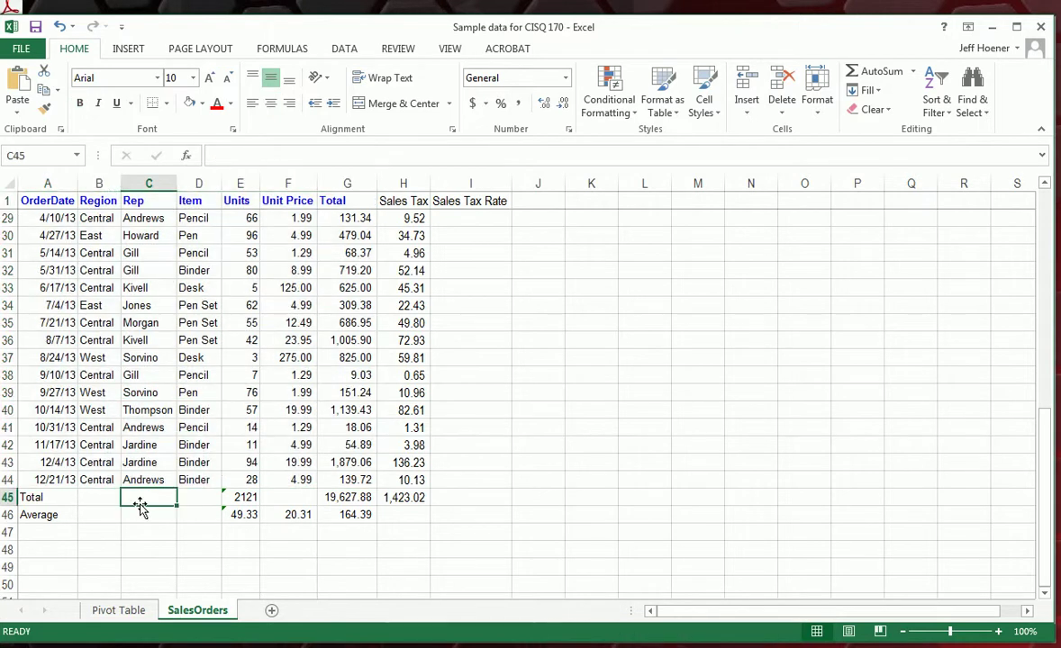
pyautogui.click(123, 612)
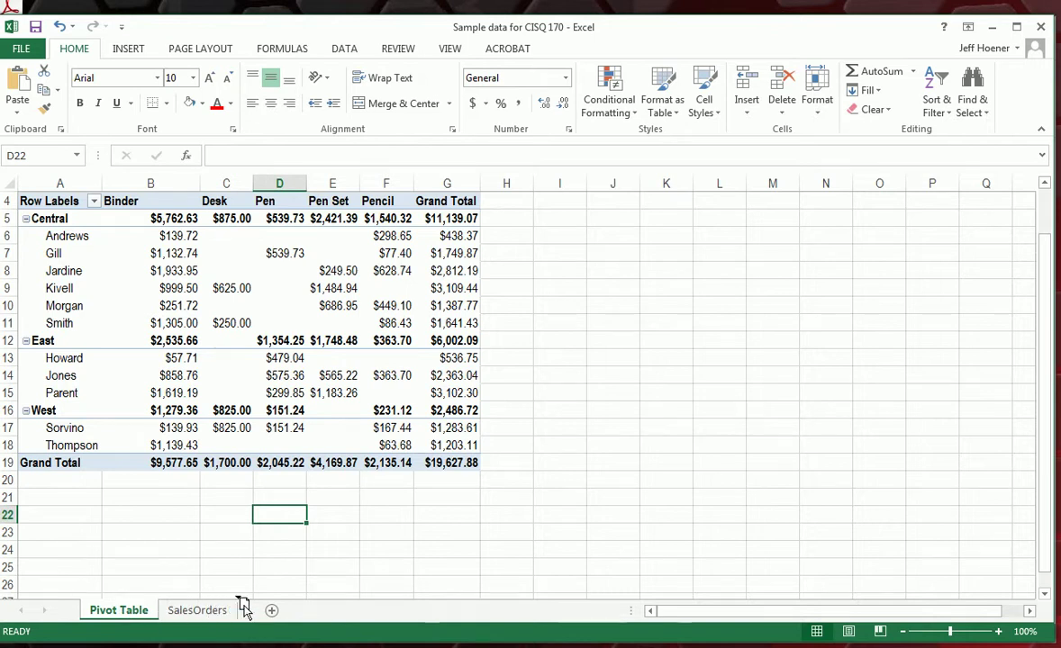
pyautogui.moveTo(243, 608); pyautogui.dragTo(243, 609)
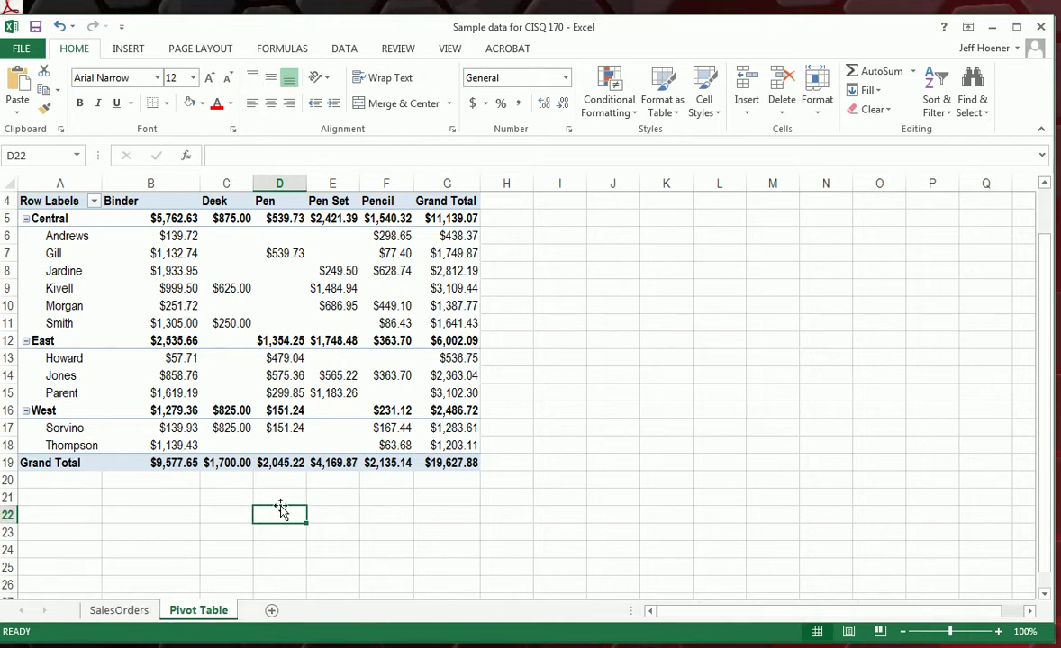
pyautogui.click(139, 612)
pyautogui.scroll(9, 245, 424)
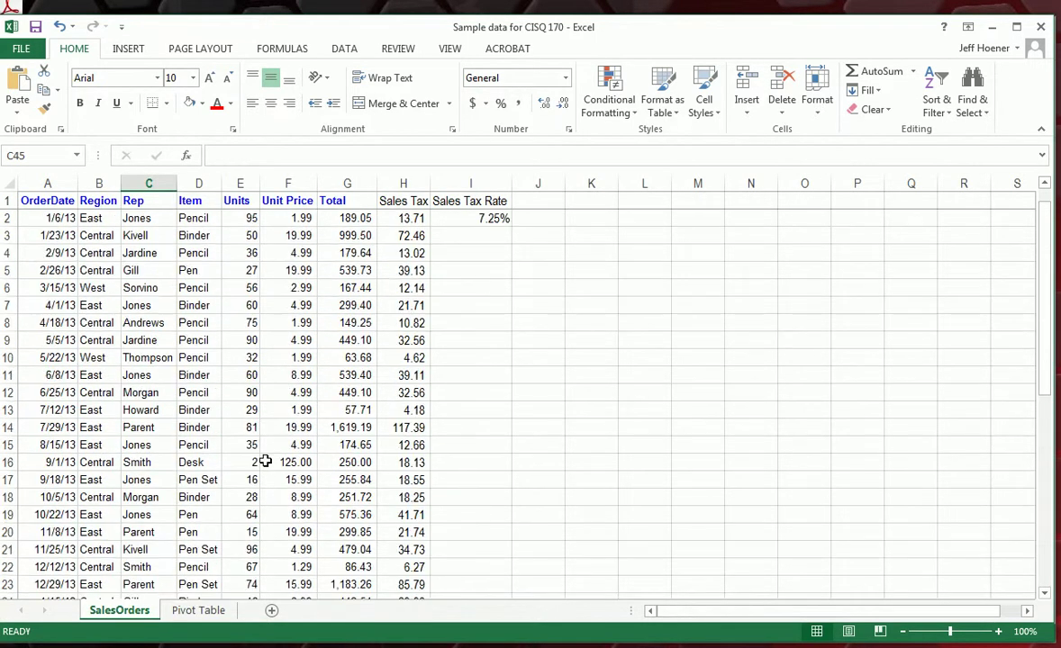
pyautogui.scroll(-1, 264, 462)
pyautogui.scroll(1, 270, 459)
pyautogui.click(202, 610)
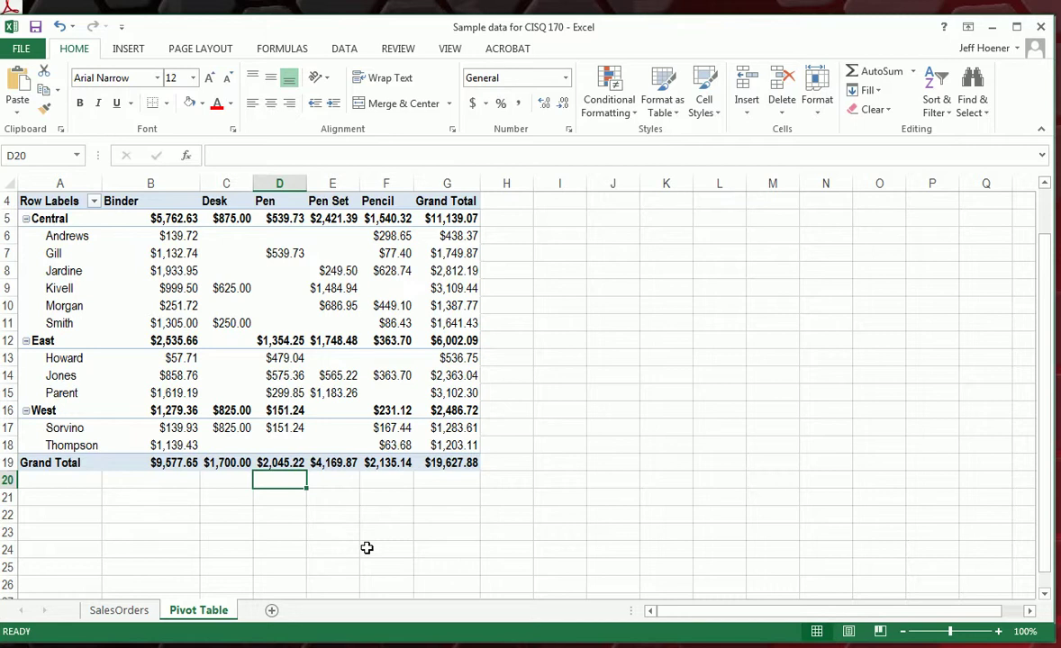
pyautogui.click(121, 611)
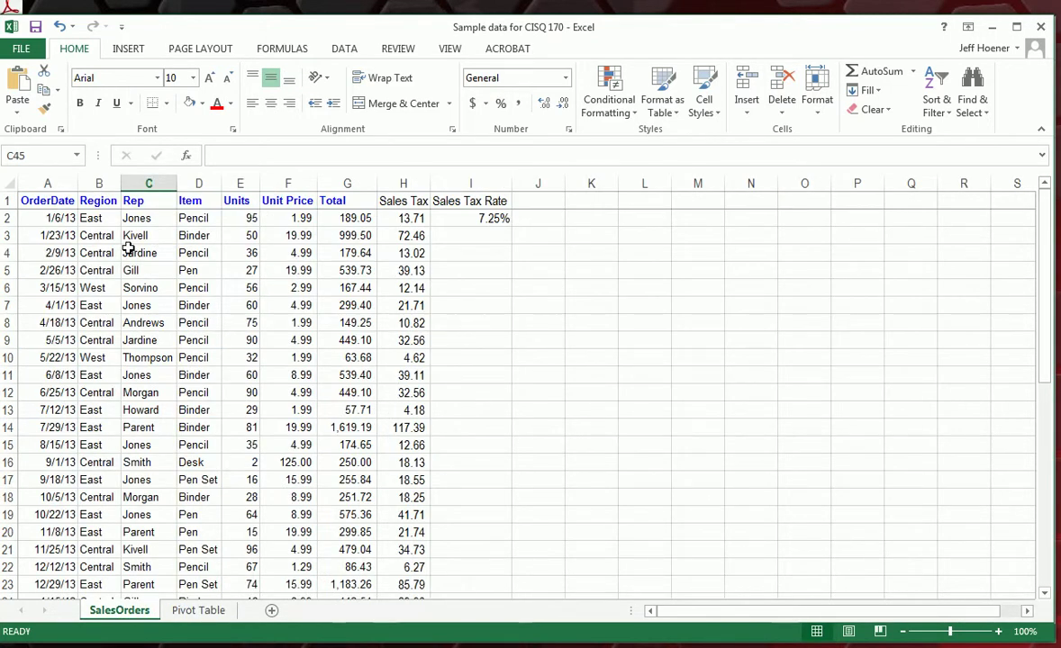